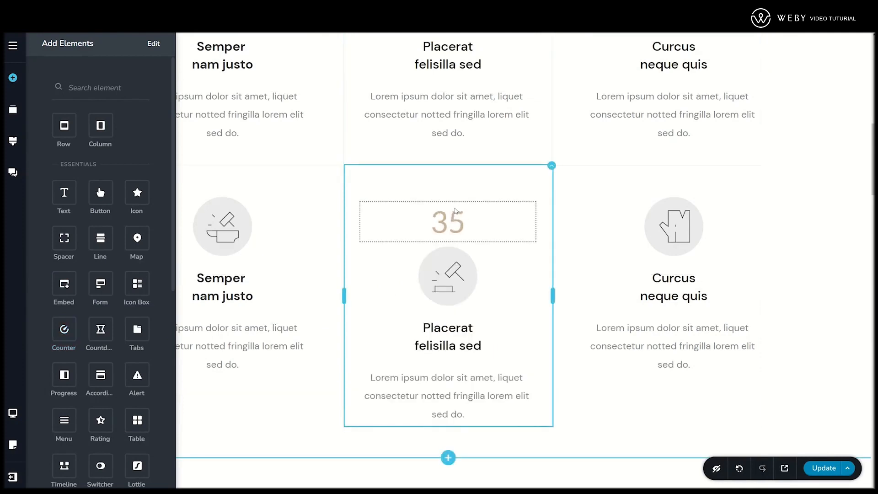
- Set the counter above the middle hammer icon to start at 500000 and end at 1000000
click(455, 220)
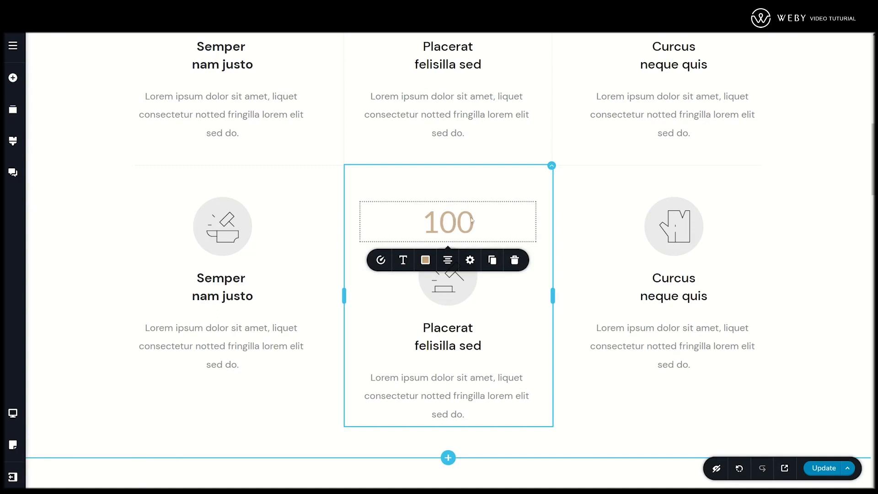
click(379, 261)
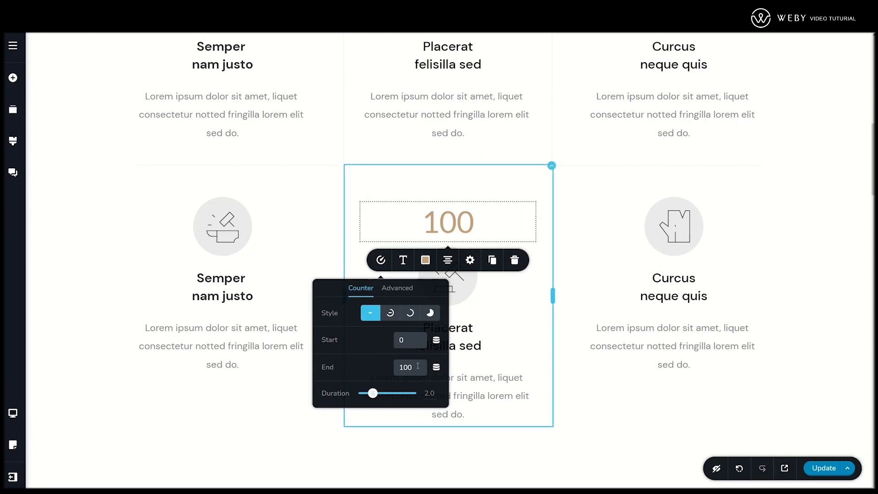
drag(417, 366, 384, 368)
text(1000000)
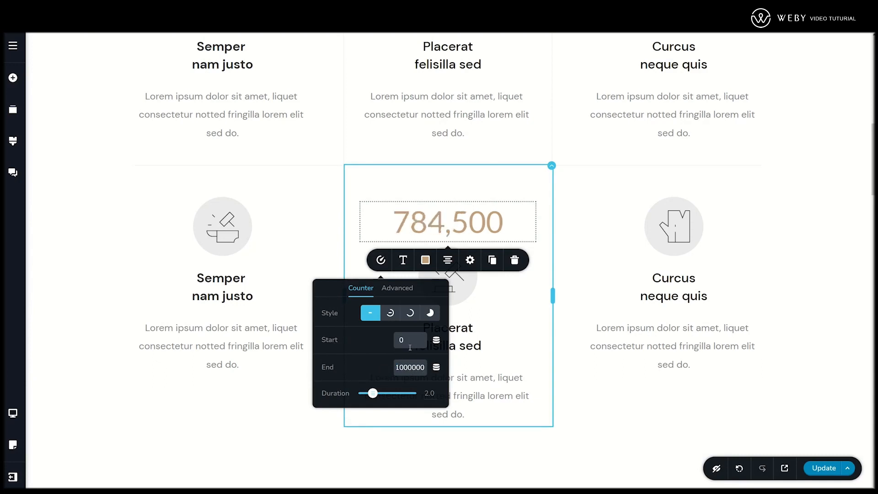
drag(410, 348, 392, 341)
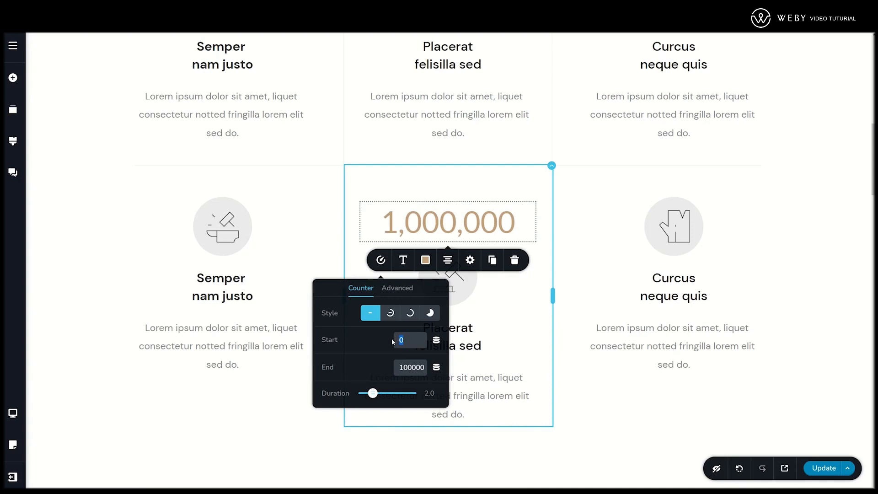
text(500000)
- Set the counter's start value to 0 and its end value to 1000
double_click(405, 340)
text(0)
double_click(408, 366)
text(1)
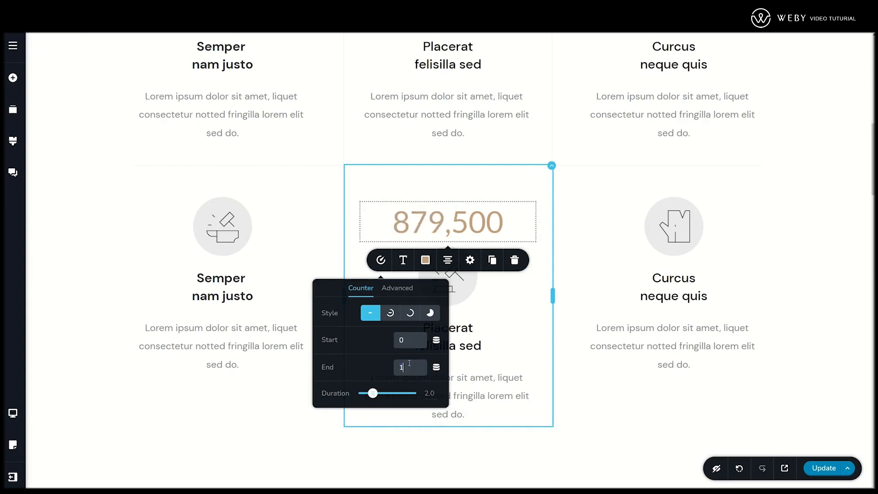
text(000)
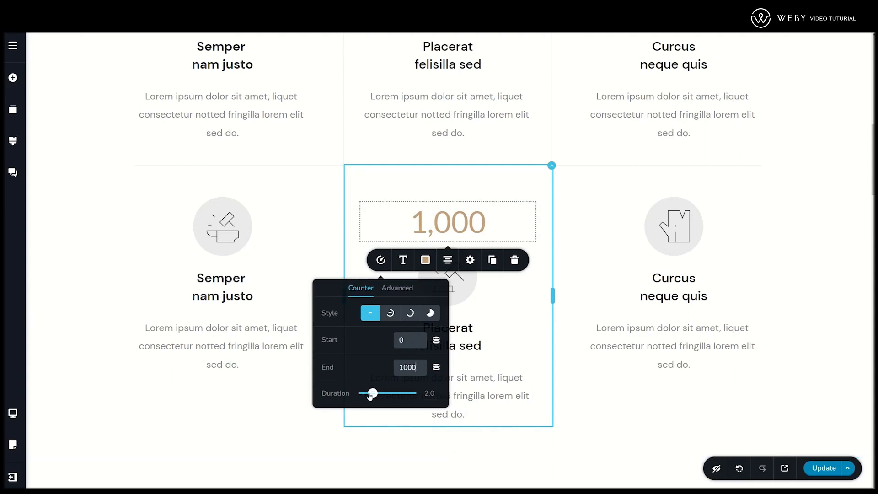
drag(374, 395, 374, 396)
- Try a $ prefix on the counter and remove it
click(397, 288)
click(383, 311)
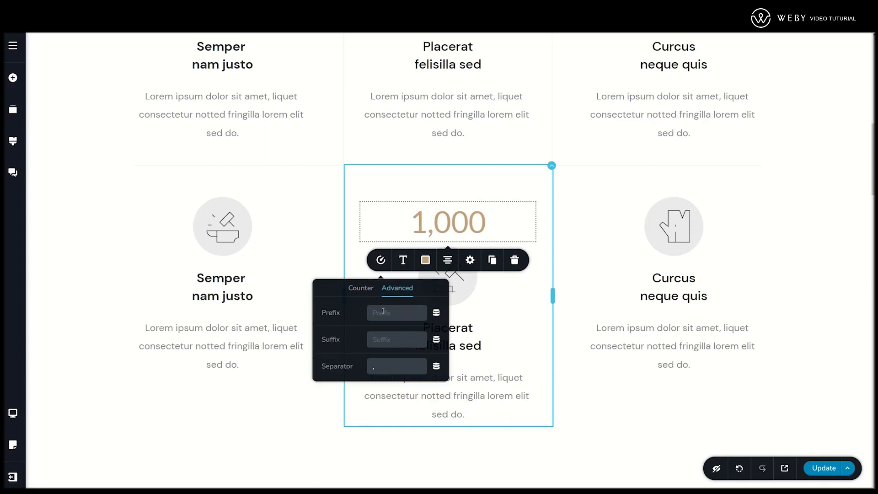
text($)
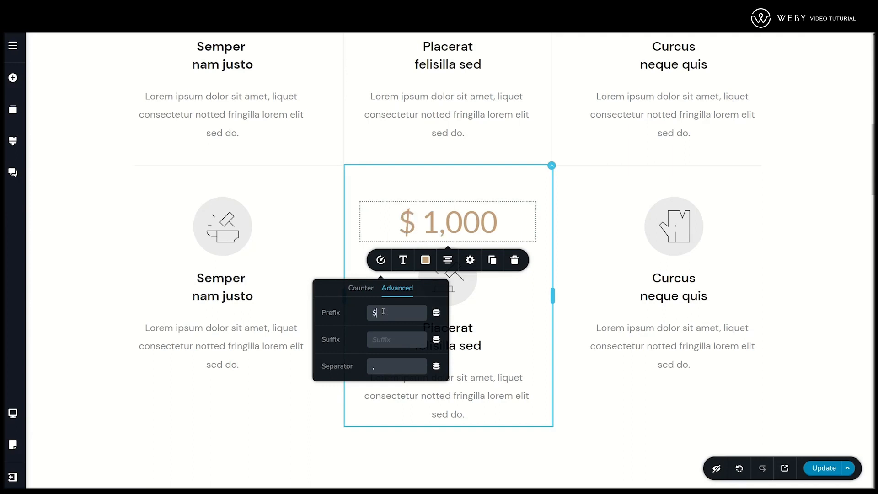
key(BackSpace)
- Try a k suffix on the counter, remove it, and try a period as the separator
click(391, 340)
text(k)
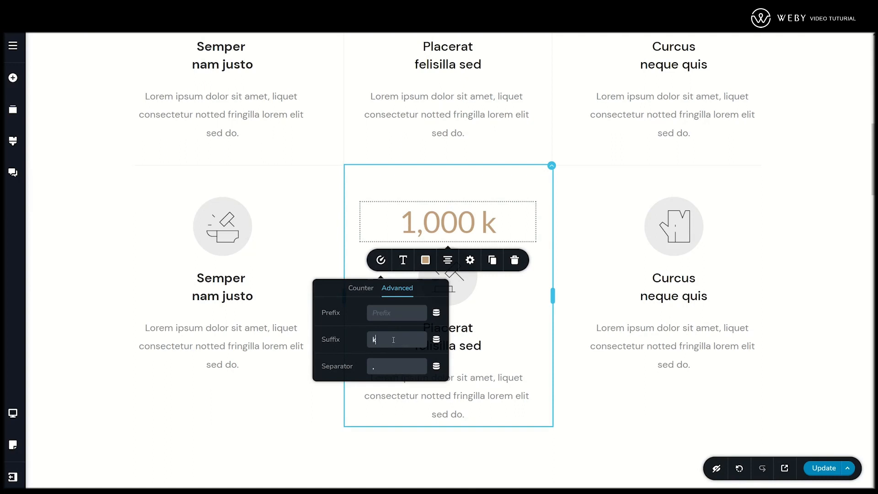
key(BackSpace)
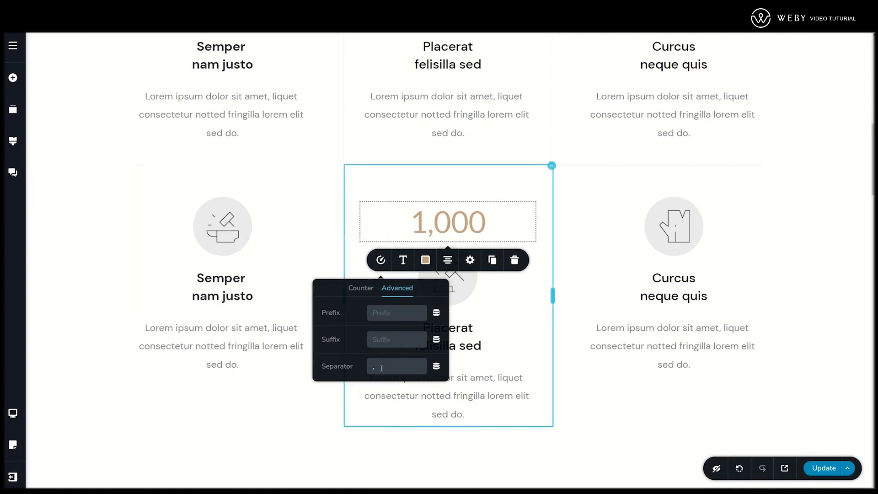
text(.)
- Compare the counter styles, choose the progress ring with a number inside, and set its end value to 65
click(361, 287)
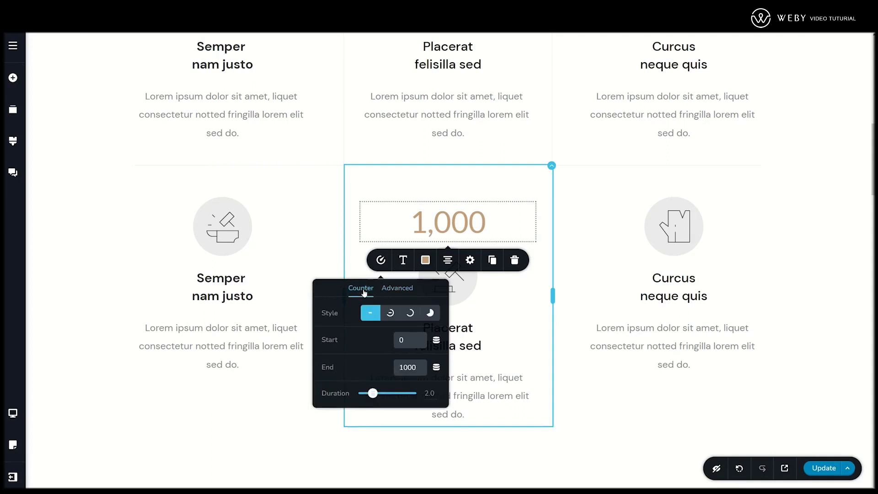
click(390, 314)
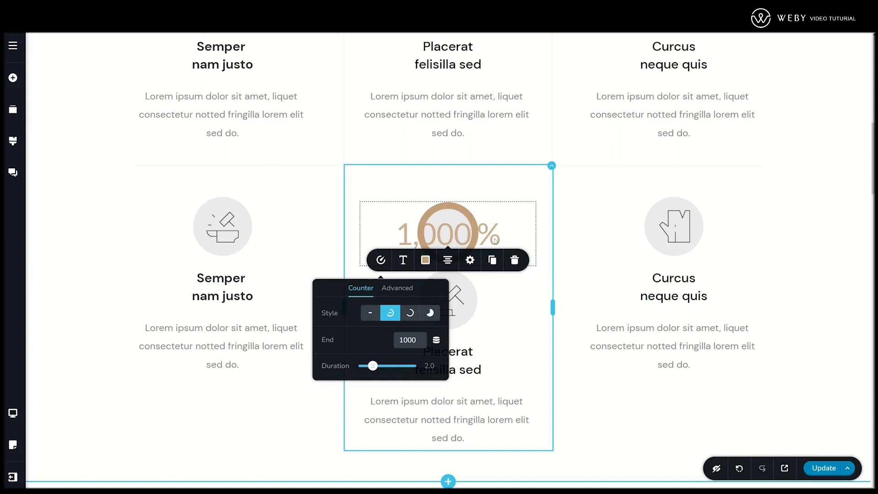
click(411, 313)
click(430, 313)
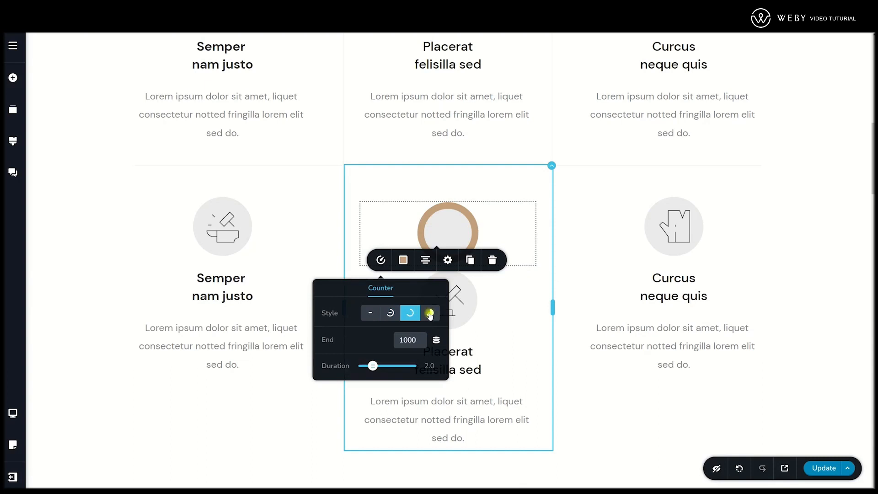
click(410, 314)
click(388, 315)
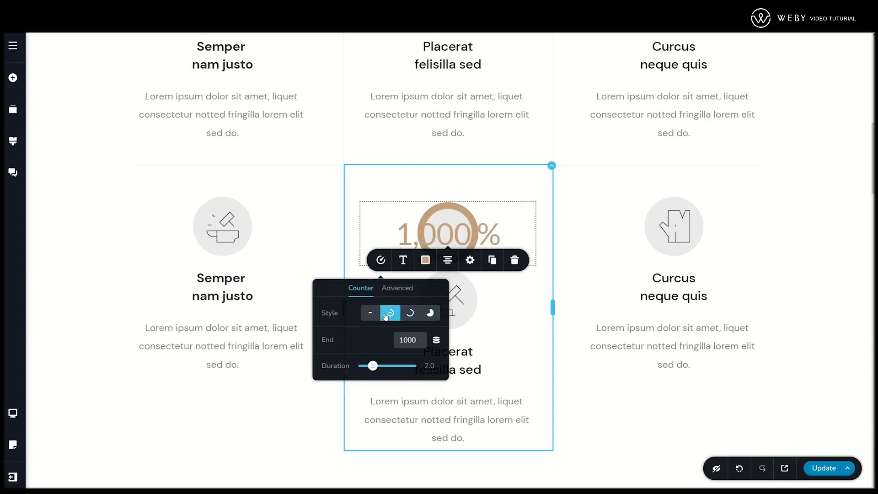
double_click(408, 339)
text(65)
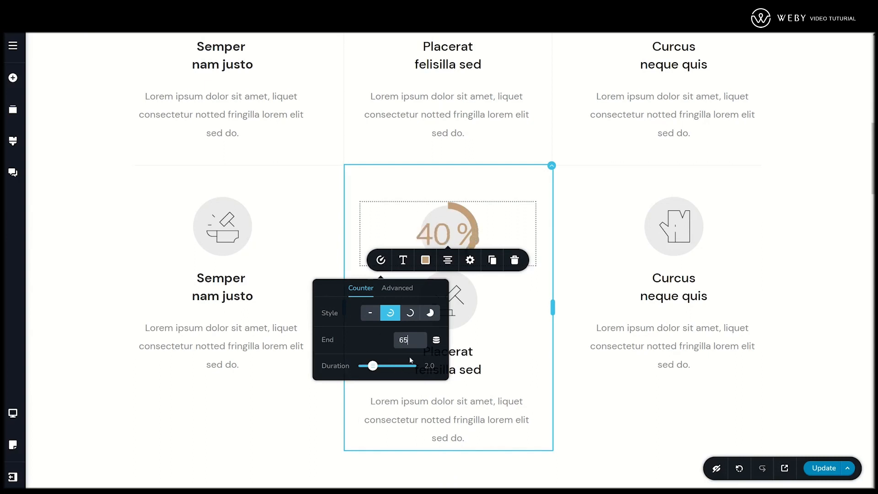
- Clear the ring counter's suffix and enter % again
click(397, 287)
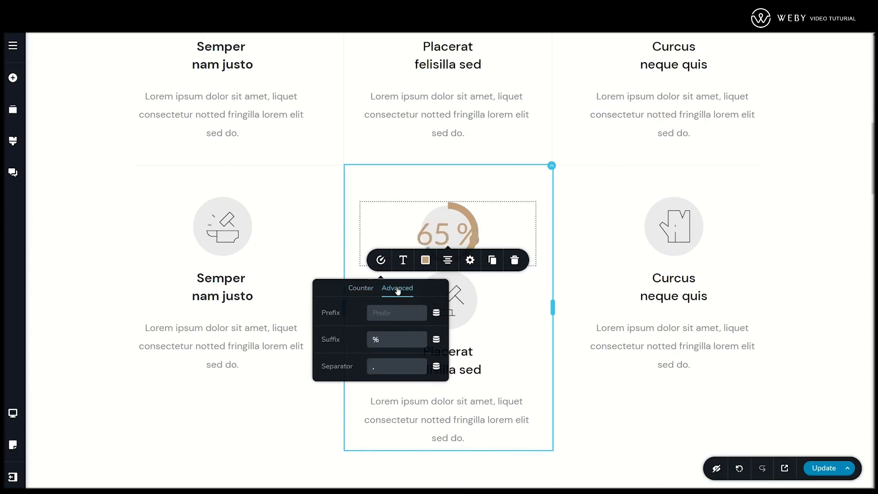
click(387, 339)
key(BackSpace)
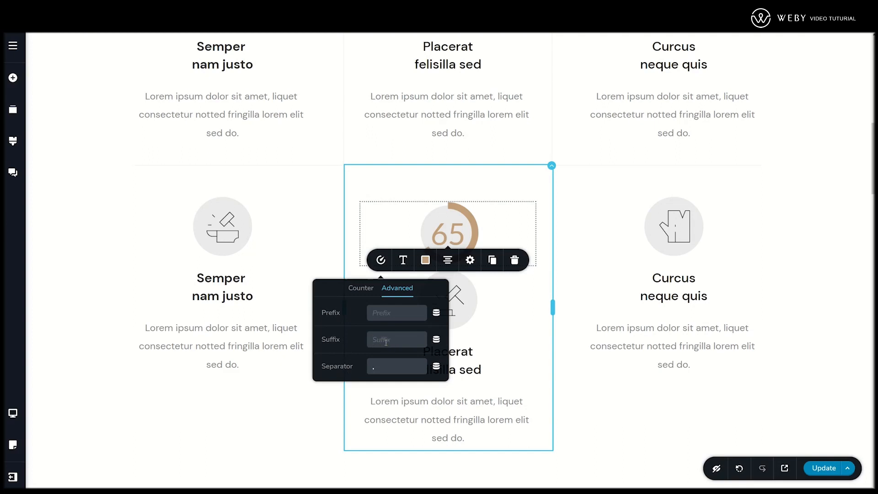
text(%)
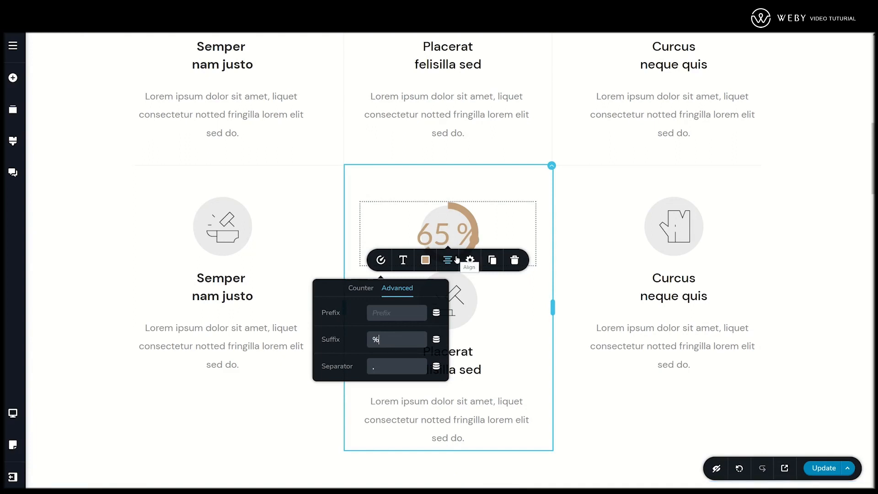
- Enlarge the ring counter to 56% and stretch it slightly further by its corner
click(469, 260)
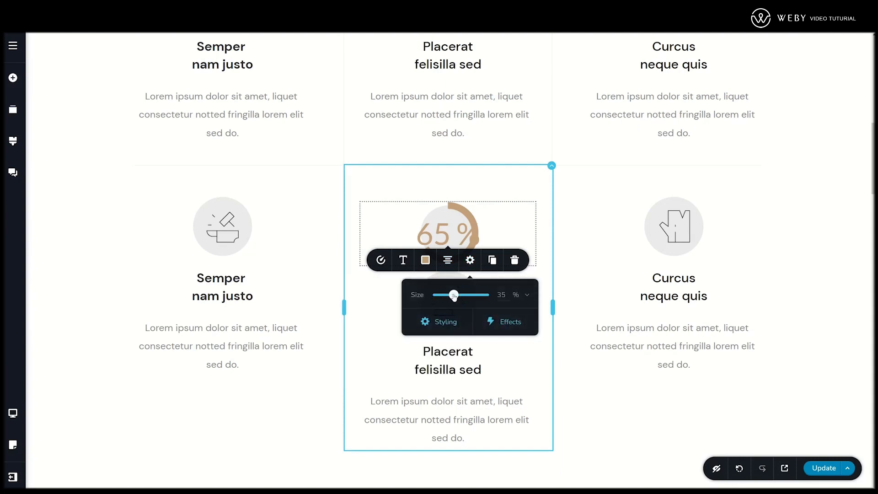
drag(454, 295, 463, 295)
click(525, 295)
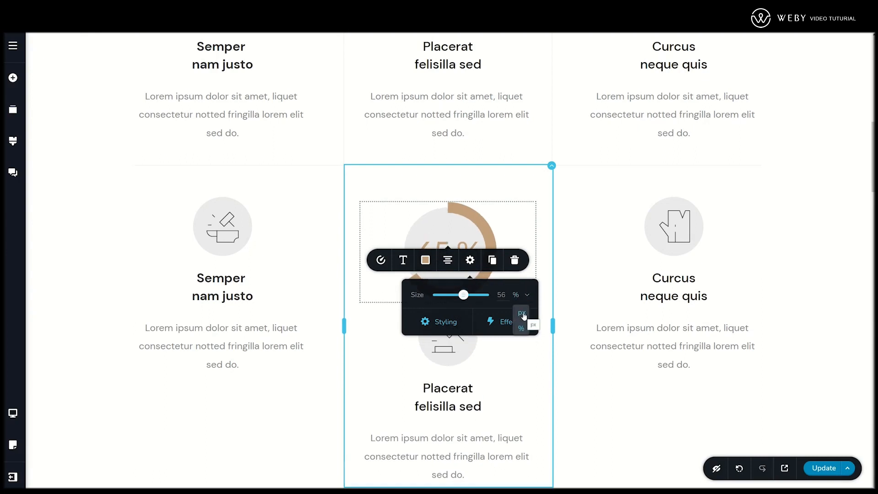
click(448, 230)
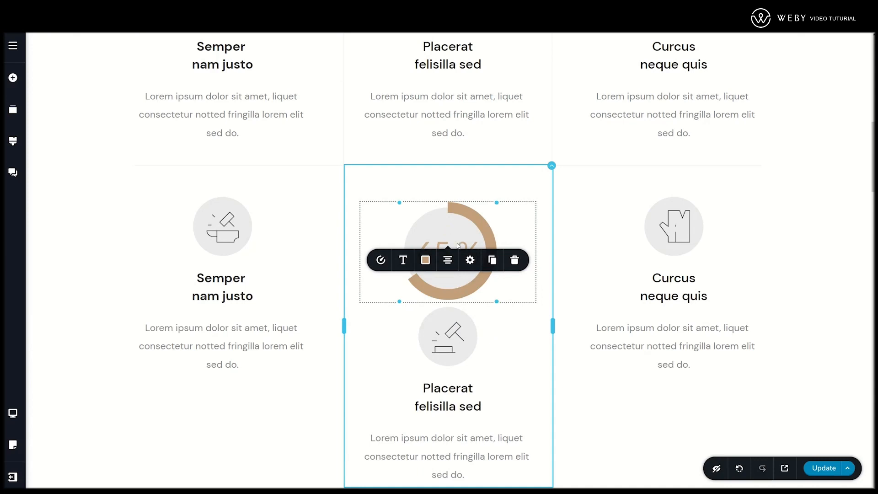
mouse_move(497, 301)
mouse_down()
mouse_move(540, 346)
mouse_move(511, 333)
mouse_move(506, 311)
mouse_move(539, 337)
mouse_move(499, 304)
mouse_move(515, 315)
mouse_move(504, 311)
mouse_up()
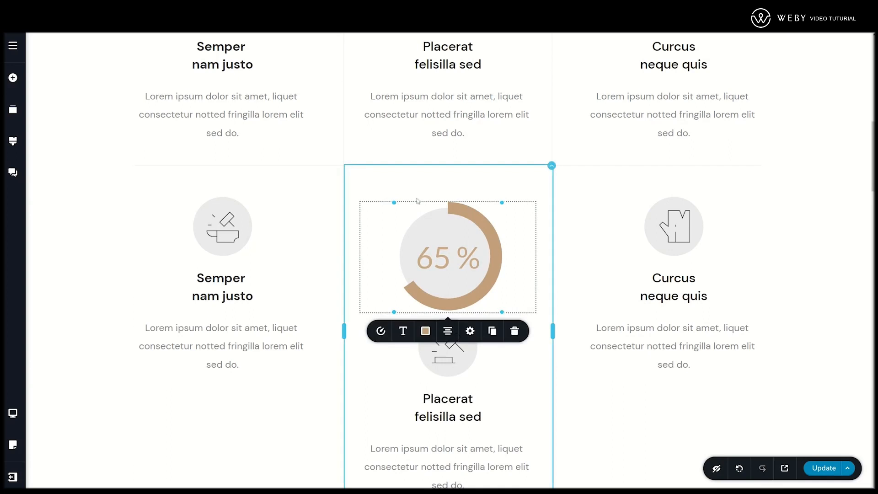
- Try the purple swatch as the ring's progress colour, restore the tan one, and check the hover-state colours
scroll(425, 327, down, 3)
click(423, 217)
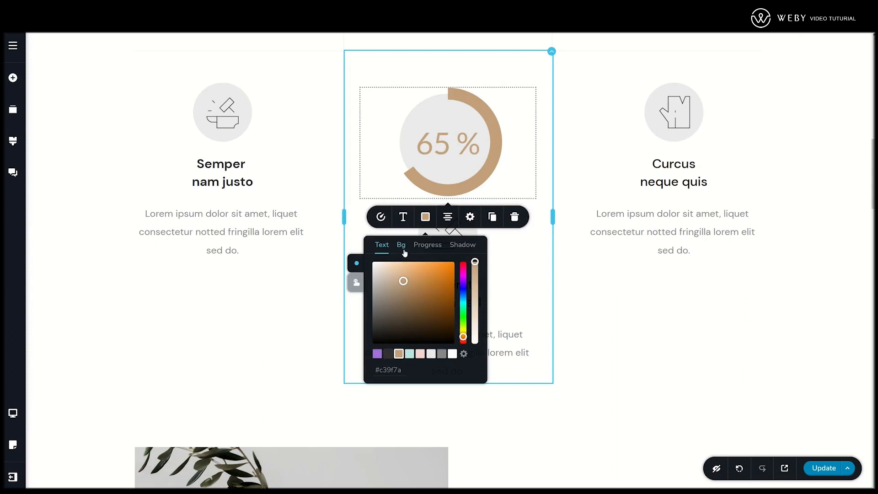
click(427, 246)
click(377, 353)
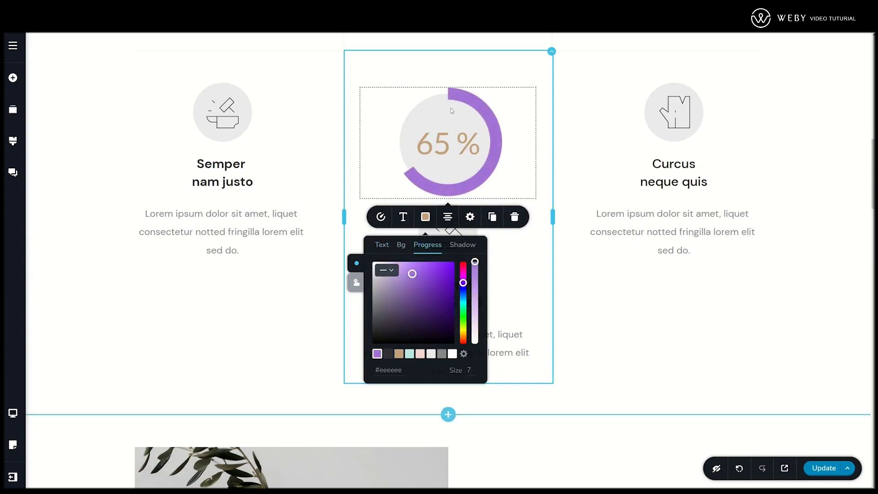
click(398, 354)
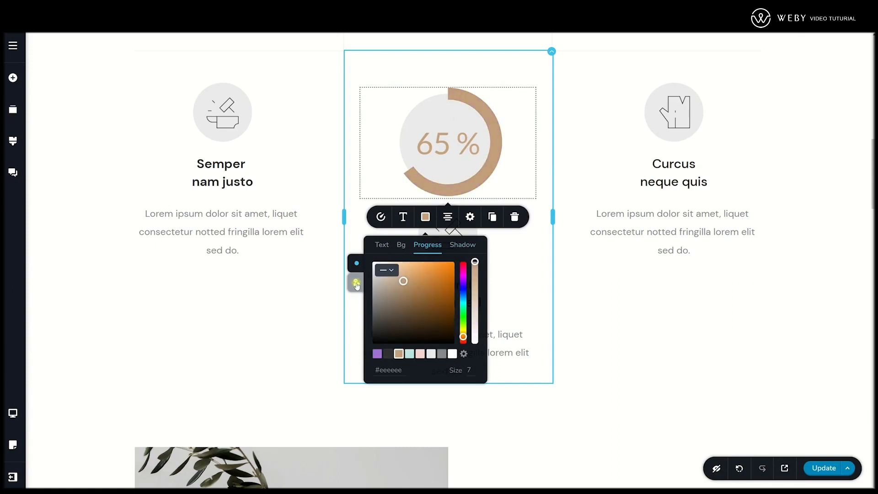
click(357, 282)
click(358, 264)
- Try progress line sizes of 1 and 40 on the ring and set the size back to 7
click(475, 370)
key(BackSpace)
text(1)
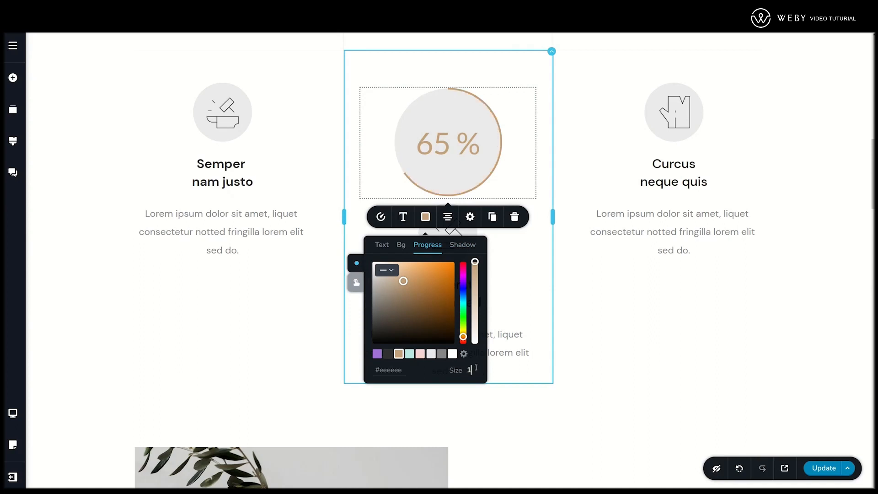
drag(476, 368, 464, 373)
drag(470, 370, 461, 373)
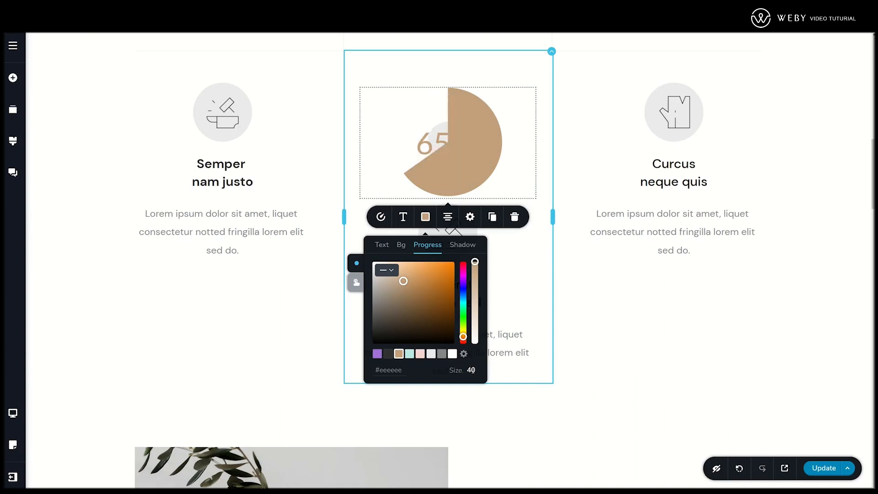
double_click(471, 369)
text(7)
- Preview the ring style without a number and switch the counter to the solid pie style
click(380, 217)
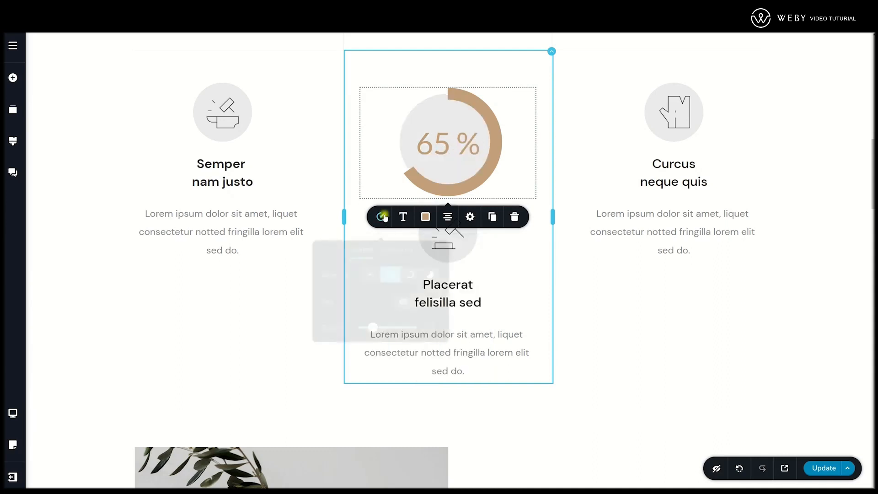
click(409, 271)
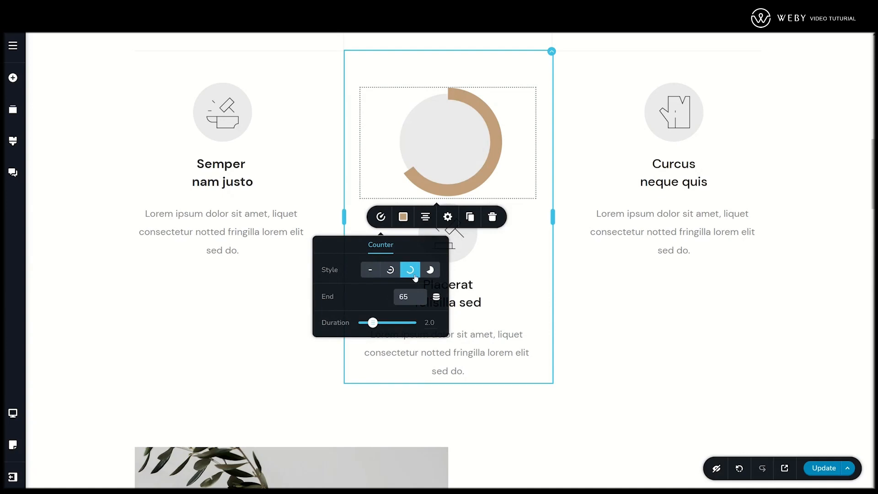
click(430, 273)
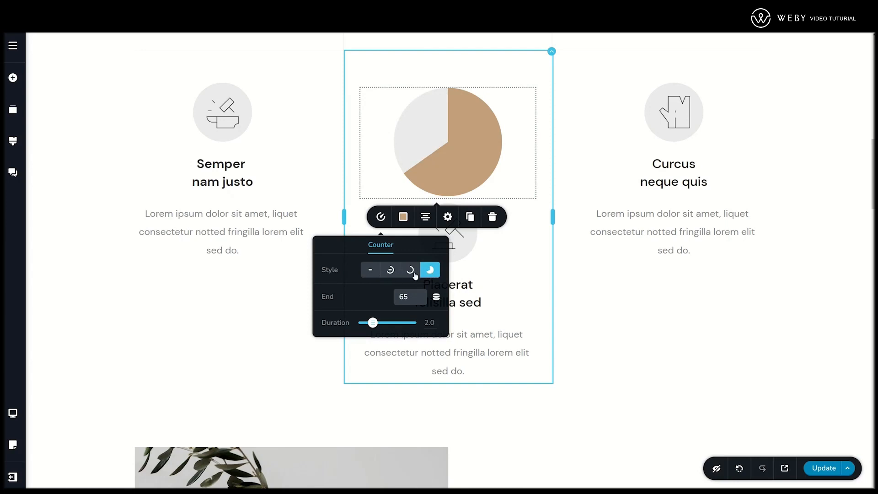
- Review the pie counter's background and progress colour settings
click(404, 217)
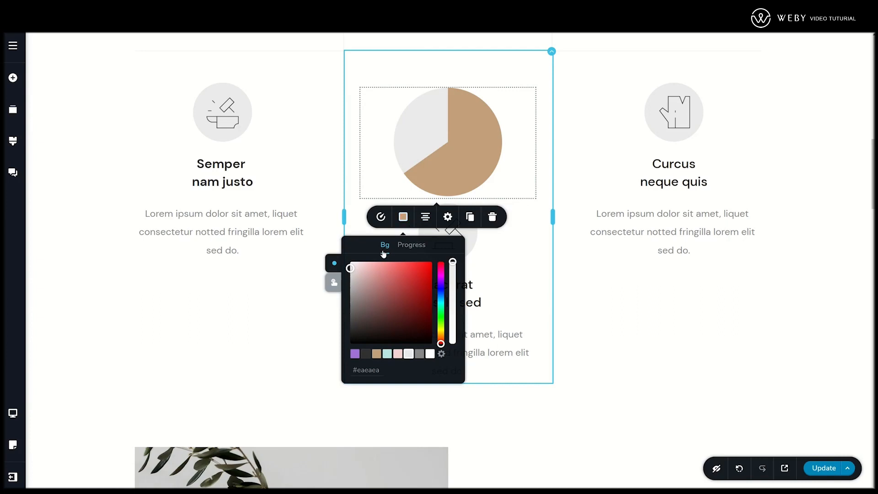
click(410, 247)
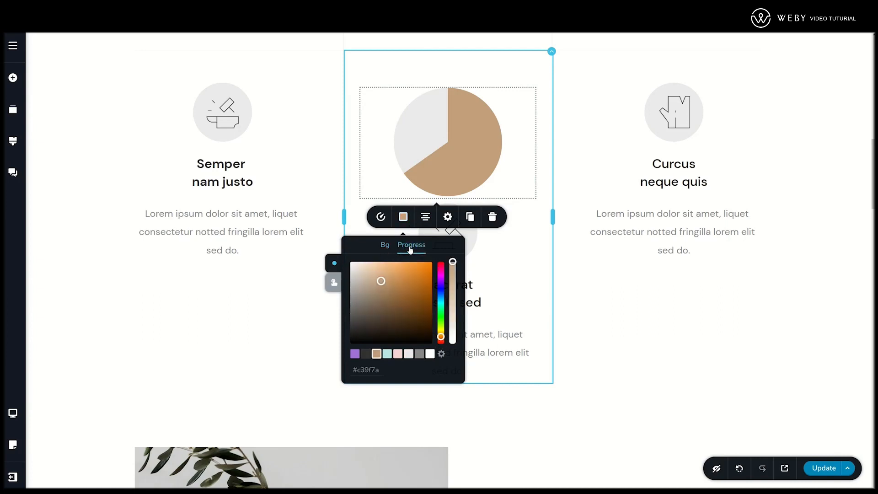
click(385, 245)
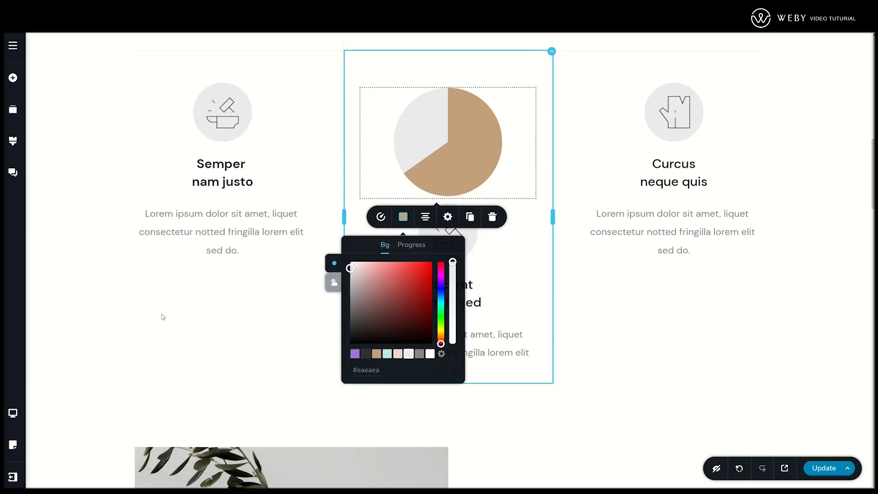
- Switch the page to the tablet view and select the pie counter
click(12, 413)
click(68, 410)
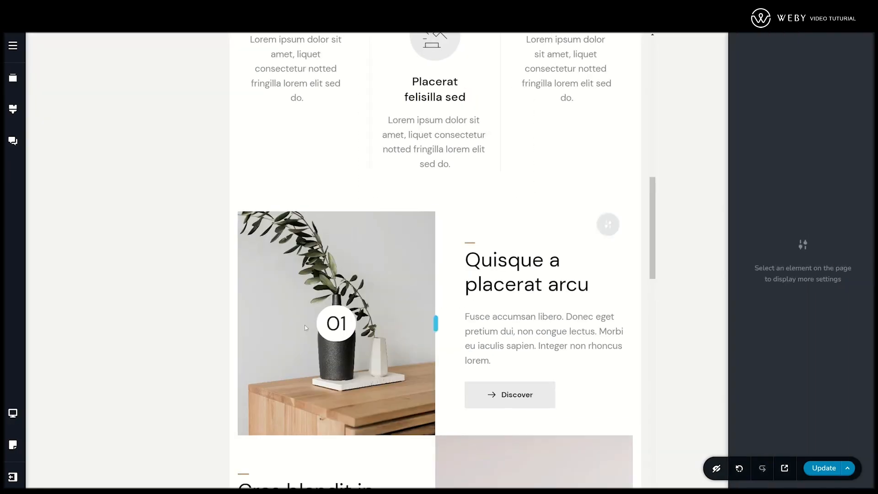
scroll(304, 325, up, 5)
click(401, 253)
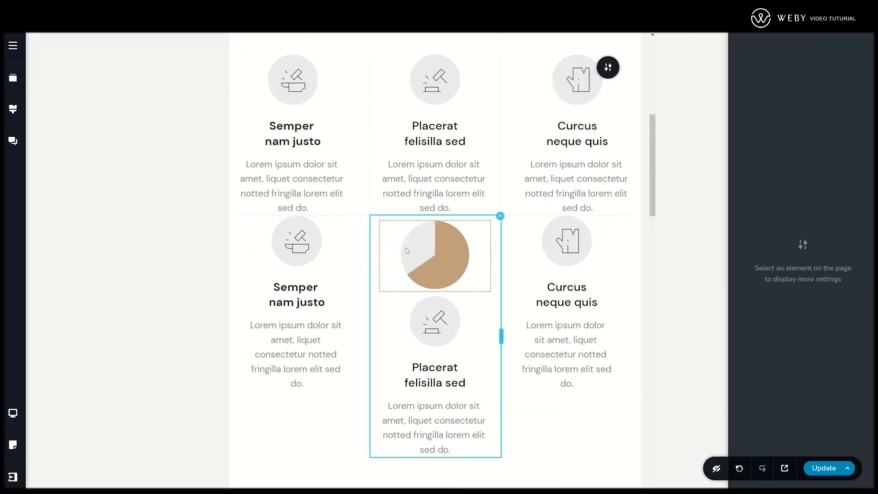
- Enlarge the pie counter in the tablet view until it nearly fills the width of its column
click(406, 250)
click(455, 203)
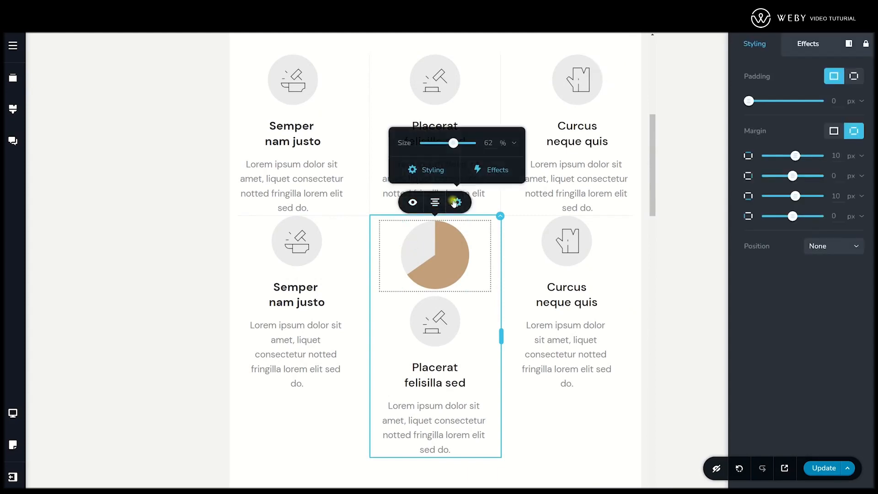
mouse_move(453, 143)
mouse_down()
mouse_move(445, 143)
mouse_move(463, 143)
mouse_up()
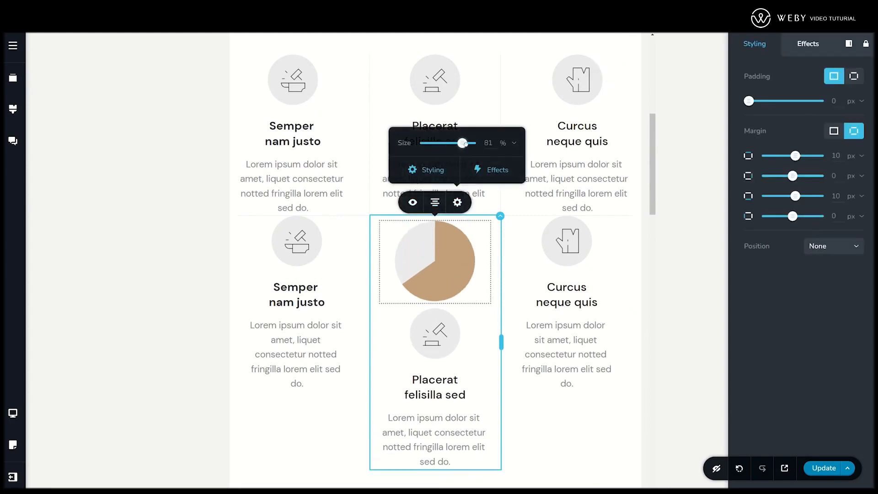
- Switch the page to the mobile view and shrink the pie counter there to about half the width of its element box
click(13, 413)
click(48, 430)
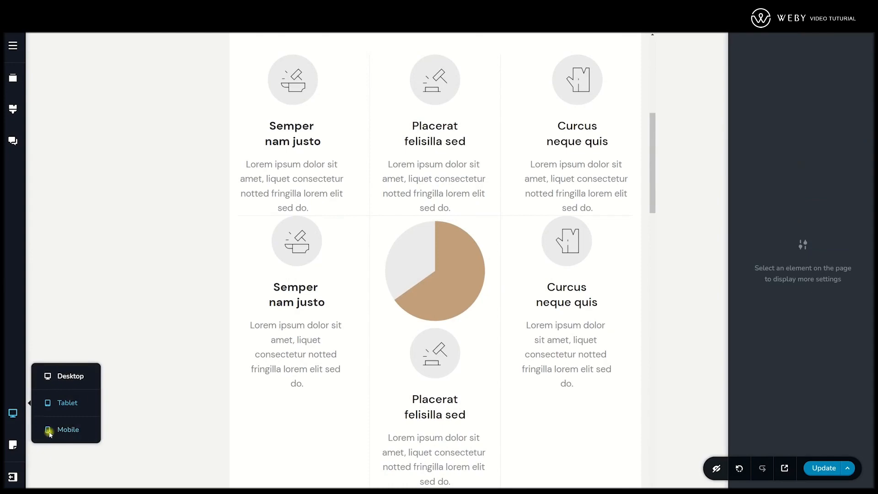
scroll(375, 372, down, 10)
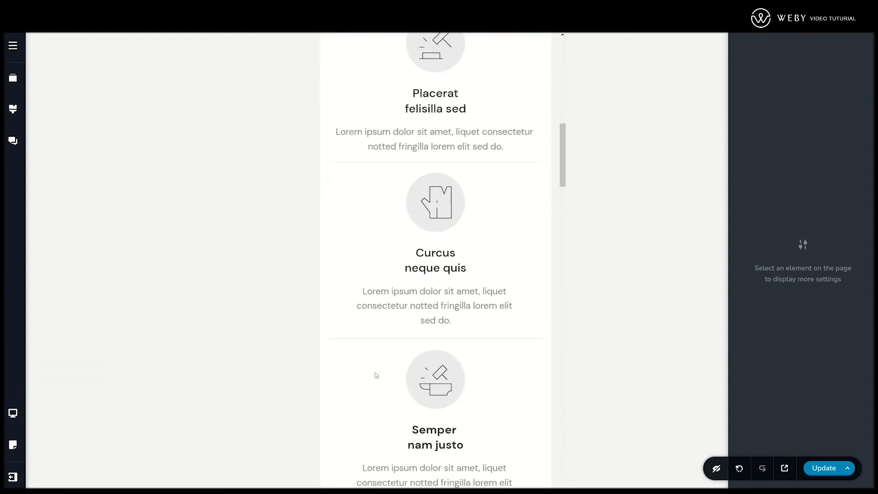
scroll(375, 372, down, 8)
click(458, 291)
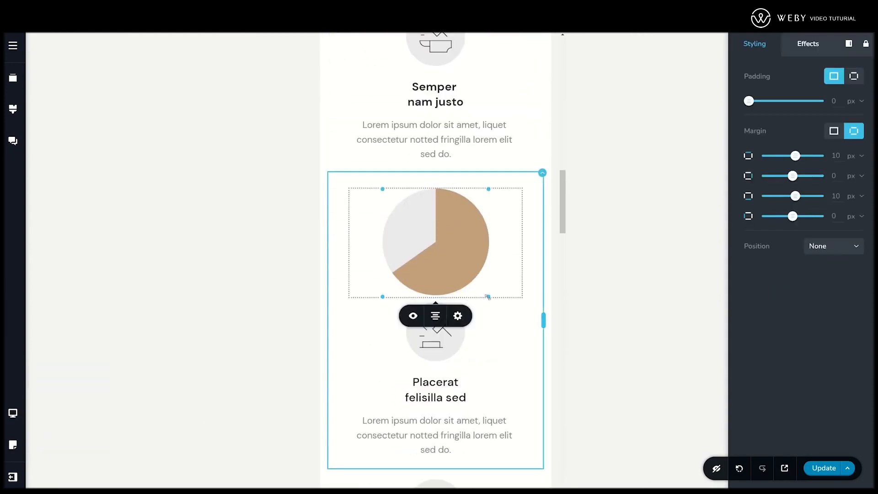
drag(488, 297, 466, 273)
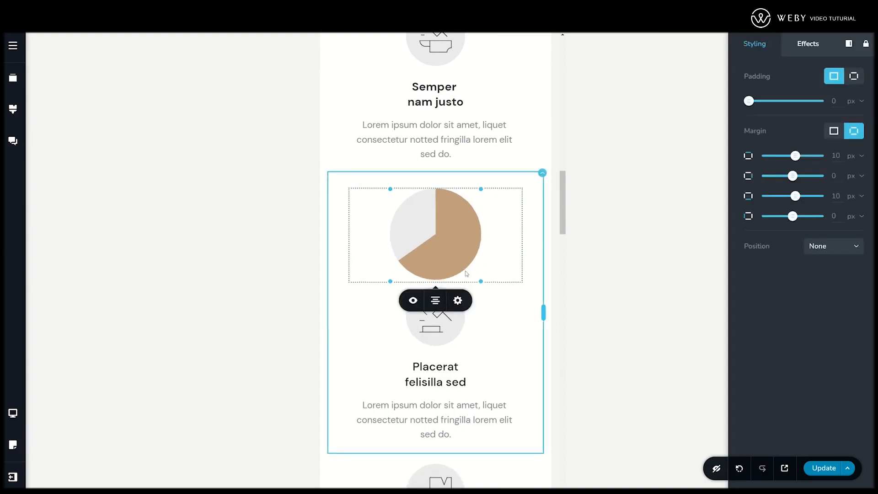